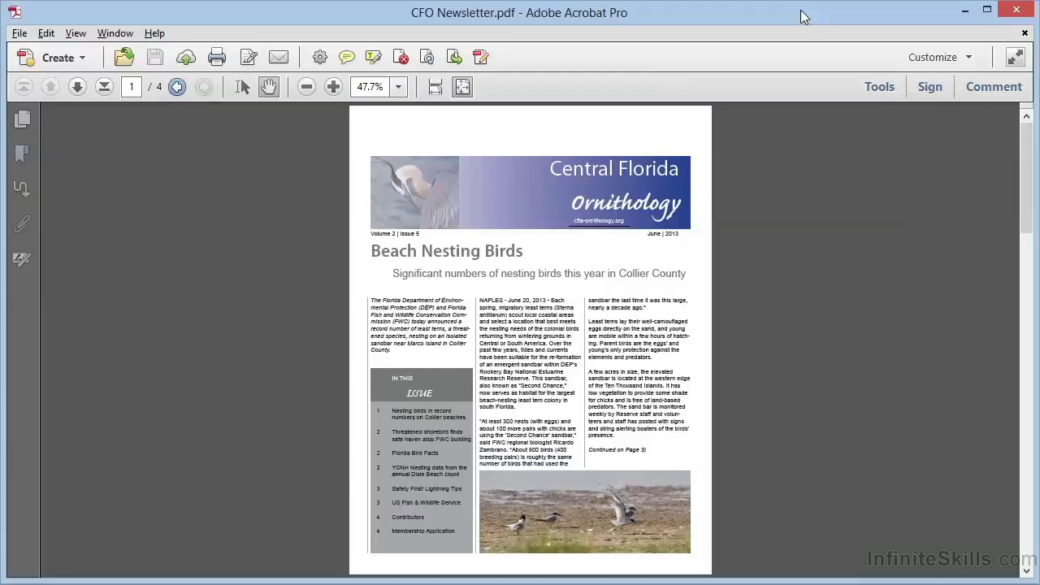
Show the page tools that contain the page design options for the newsletter
click(880, 88)
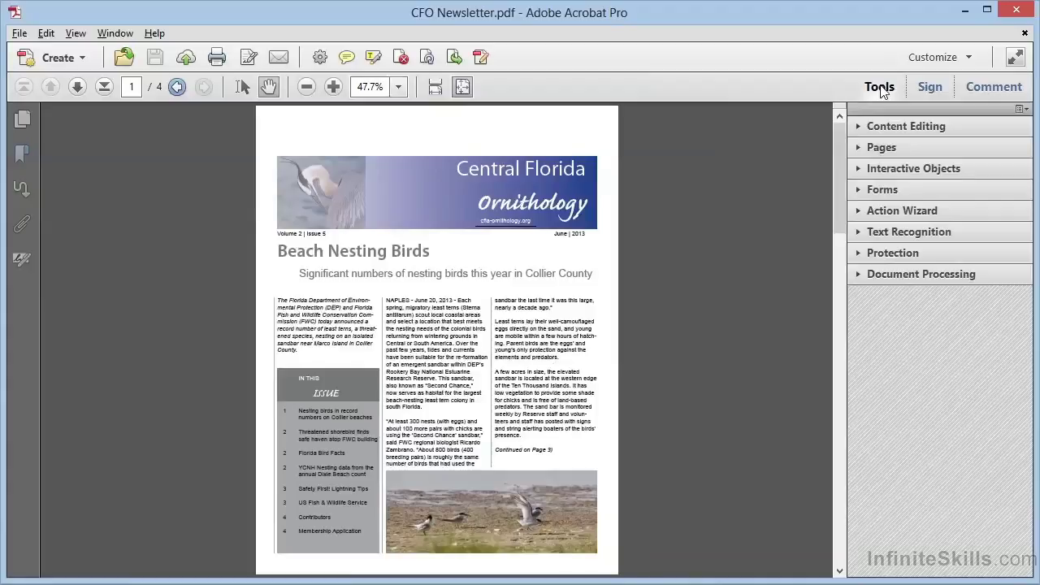
click(882, 147)
drag(1029, 192, 1023, 362)
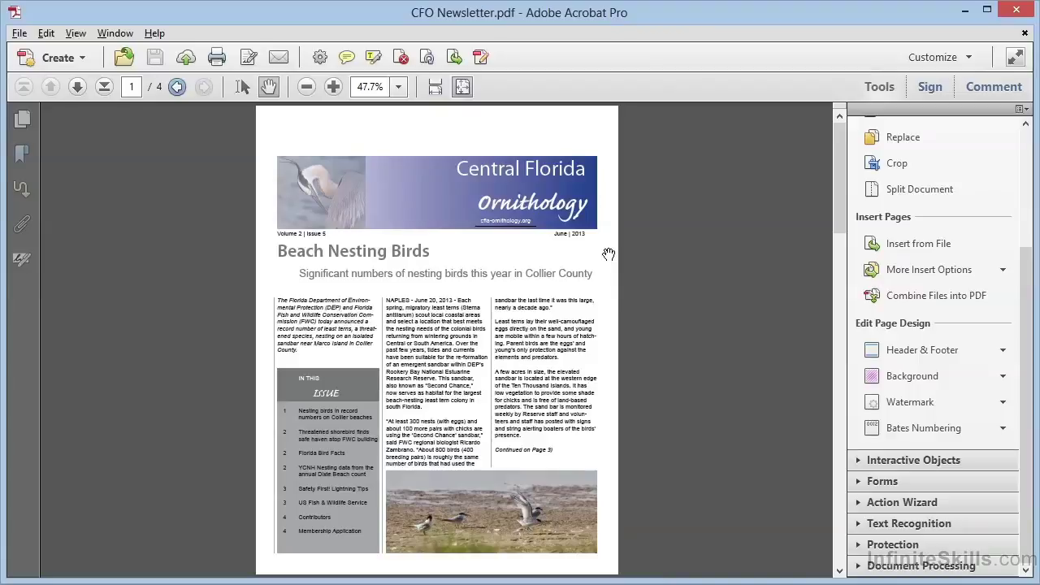
Start adding a page background and confirm its range as all pages, with the subset covering all pages in range
click(946, 378)
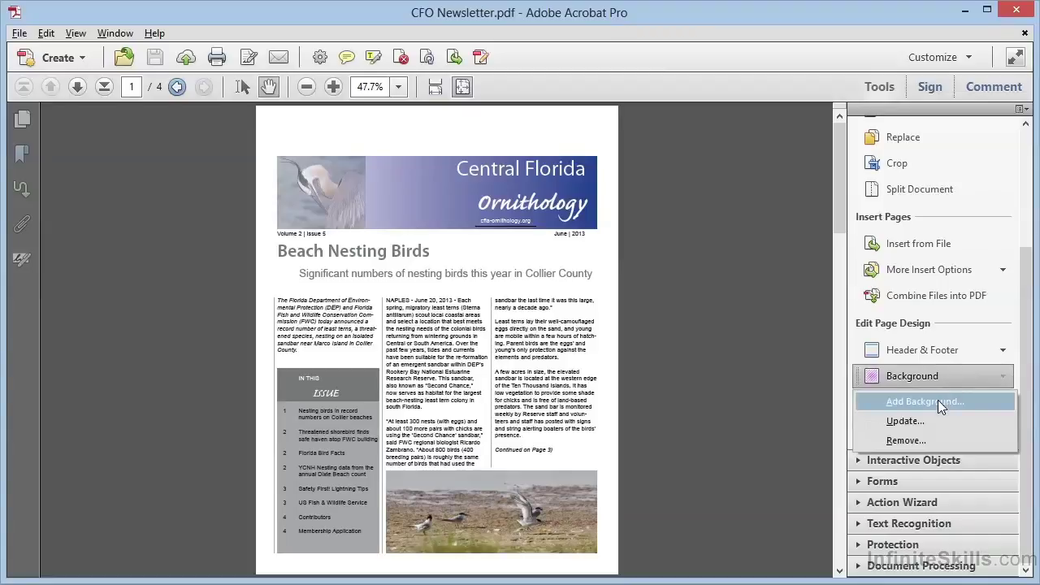
click(938, 400)
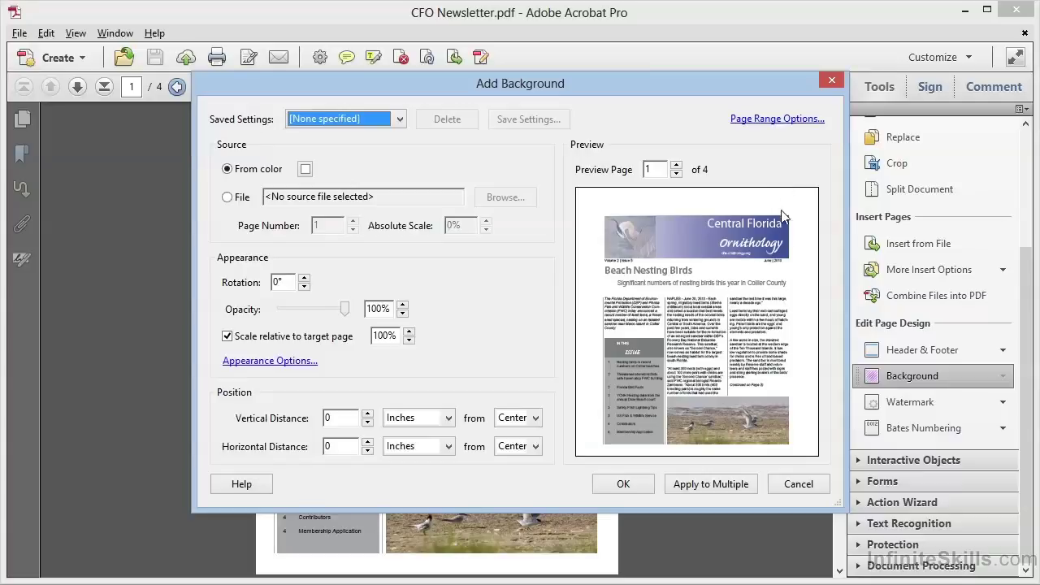
click(759, 120)
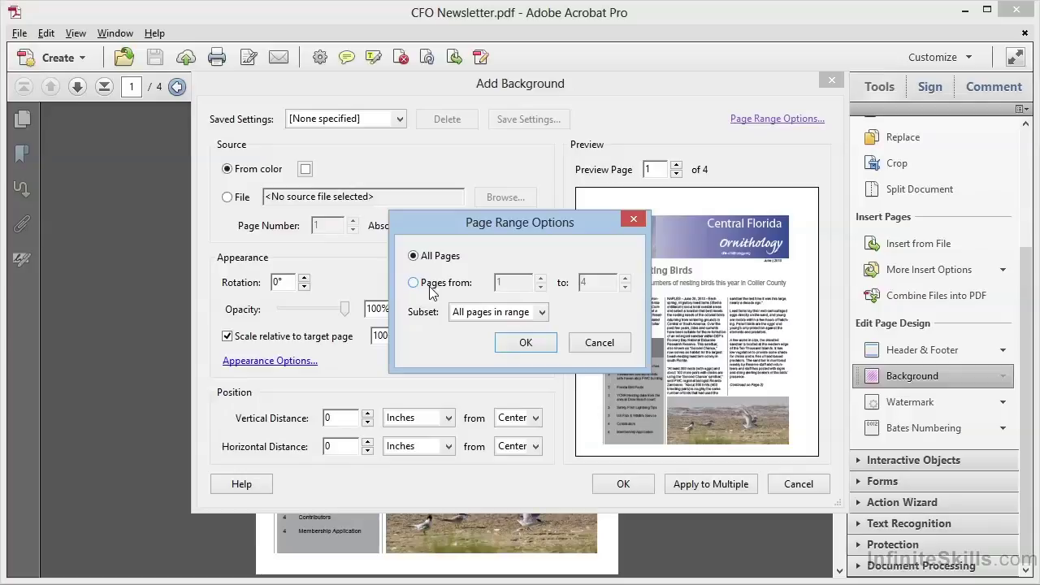
click(542, 313)
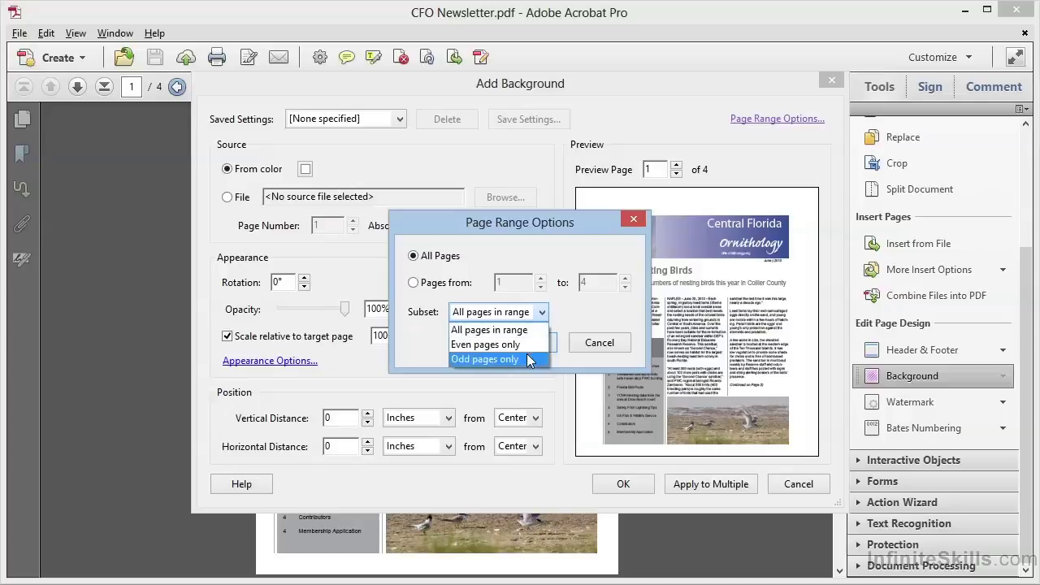
click(590, 320)
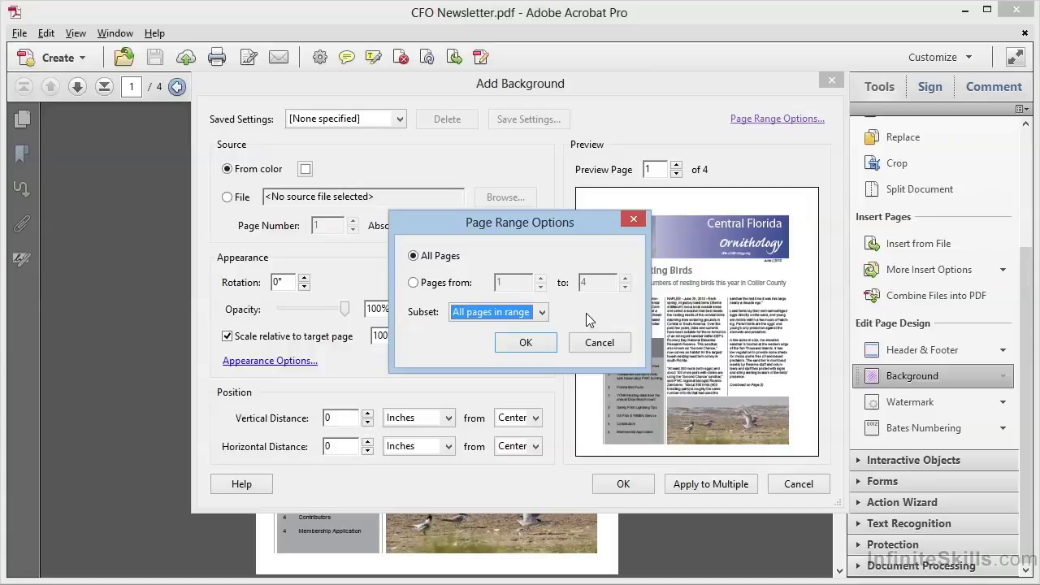
click(549, 347)
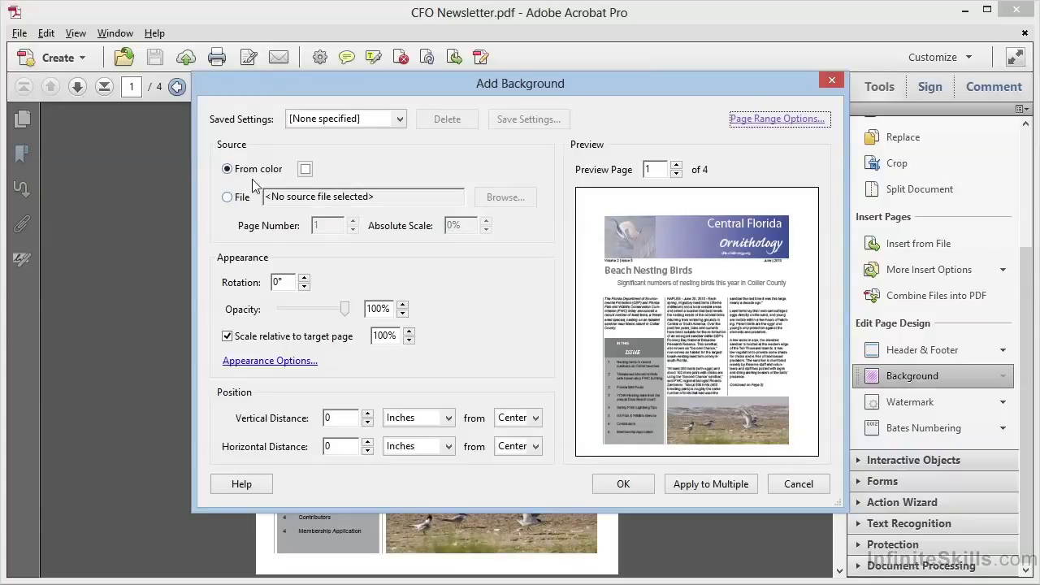
Set the background to a light cyan colour at 45% opacity and apply it to the newsletter
click(306, 170)
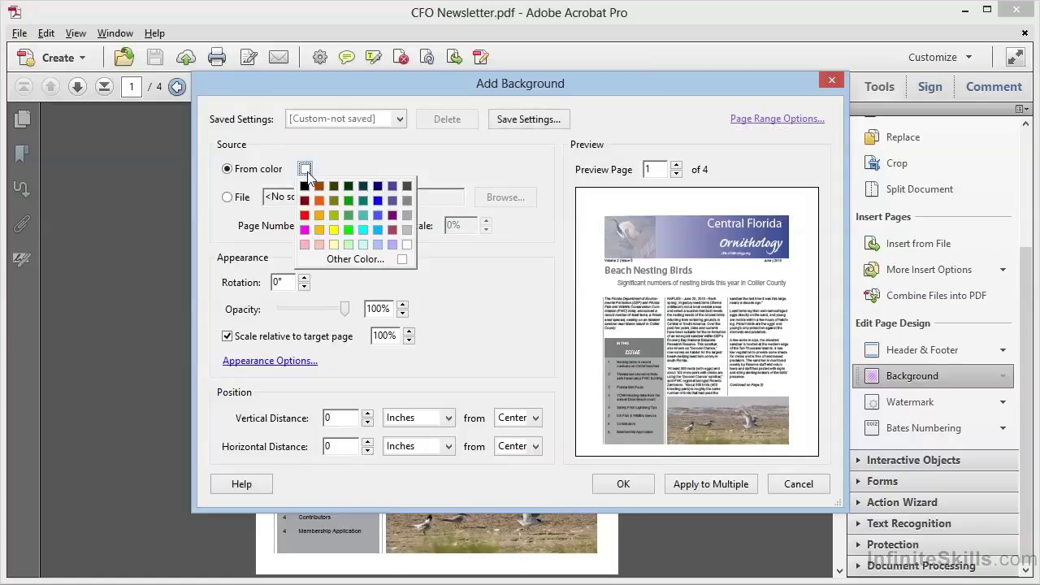
click(364, 245)
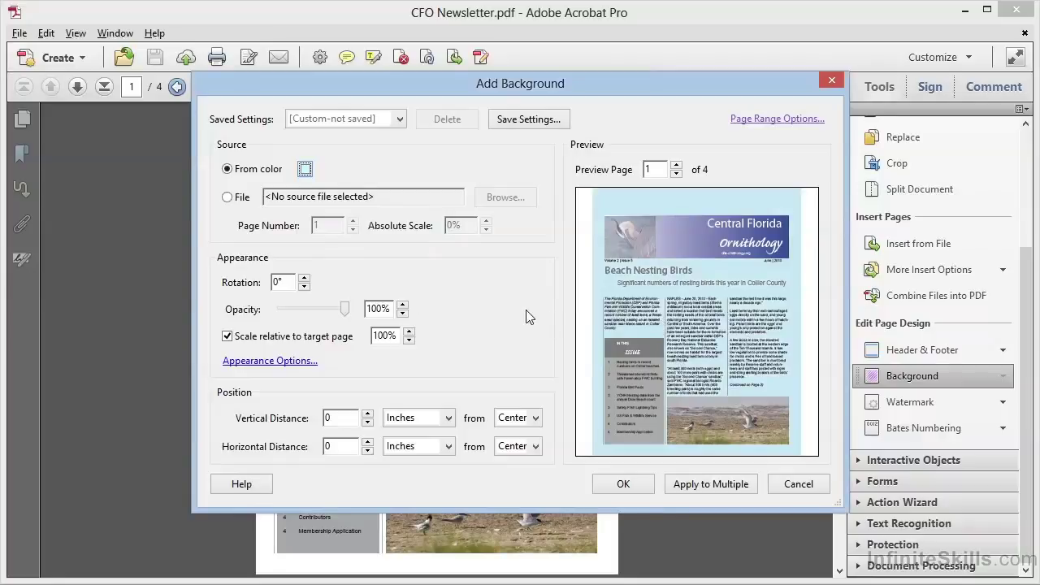
click(374, 309)
text(45)
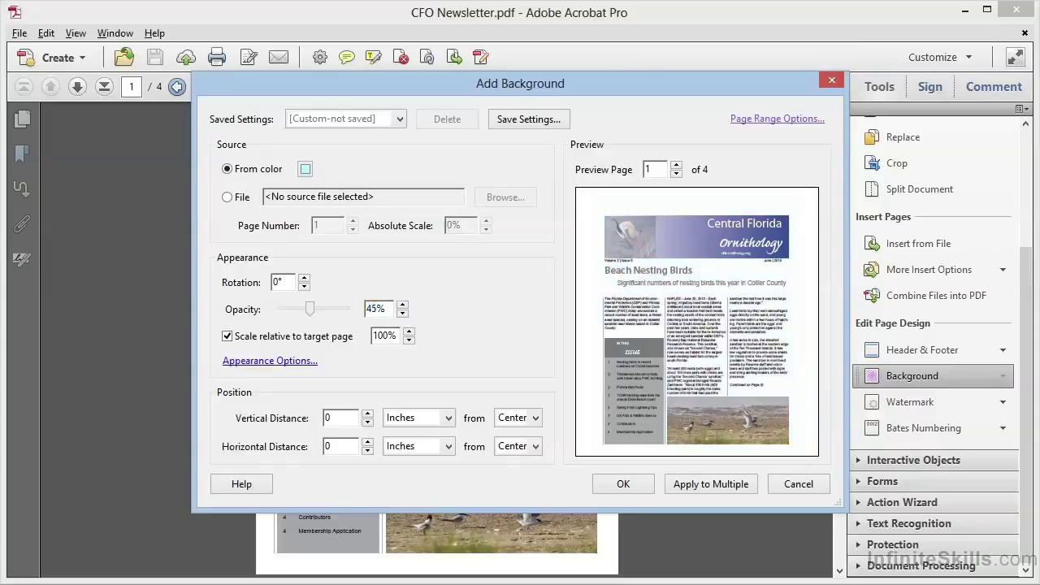
key(Tab)
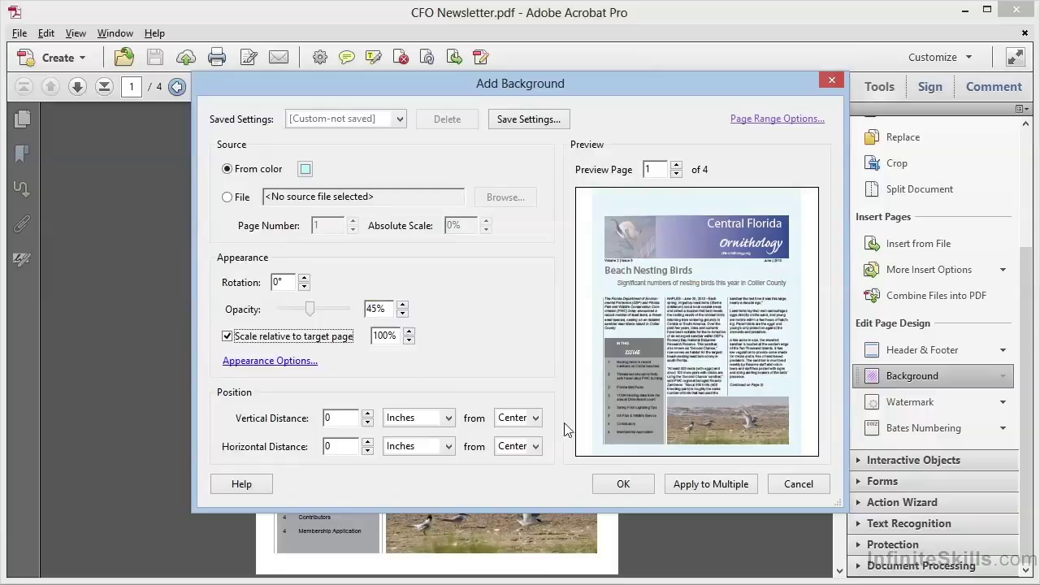
click(624, 485)
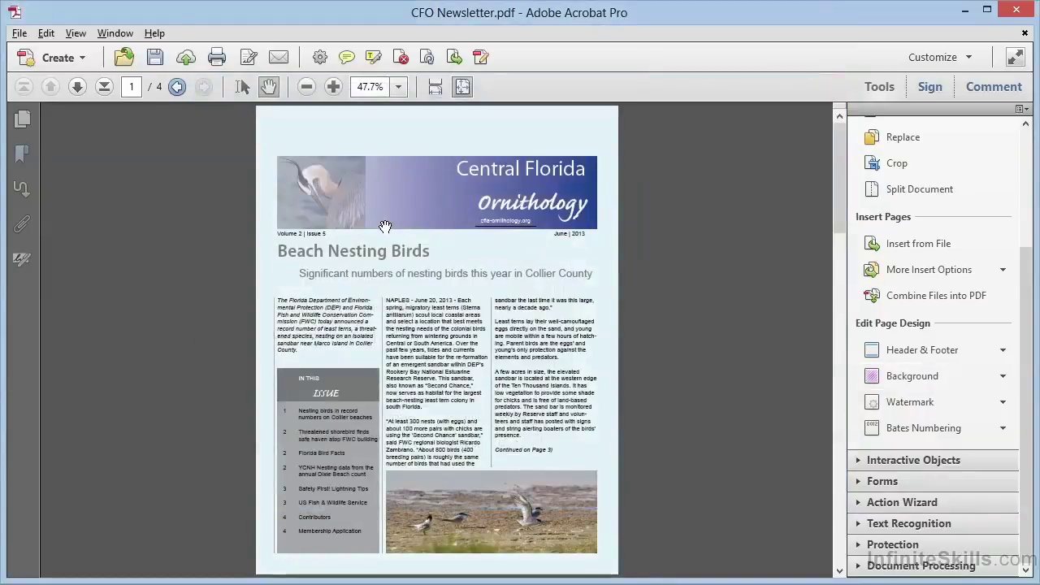
Review the coloured background on the newsletter's pages through page 4 and return to page 1
click(78, 87)
click(78, 87)
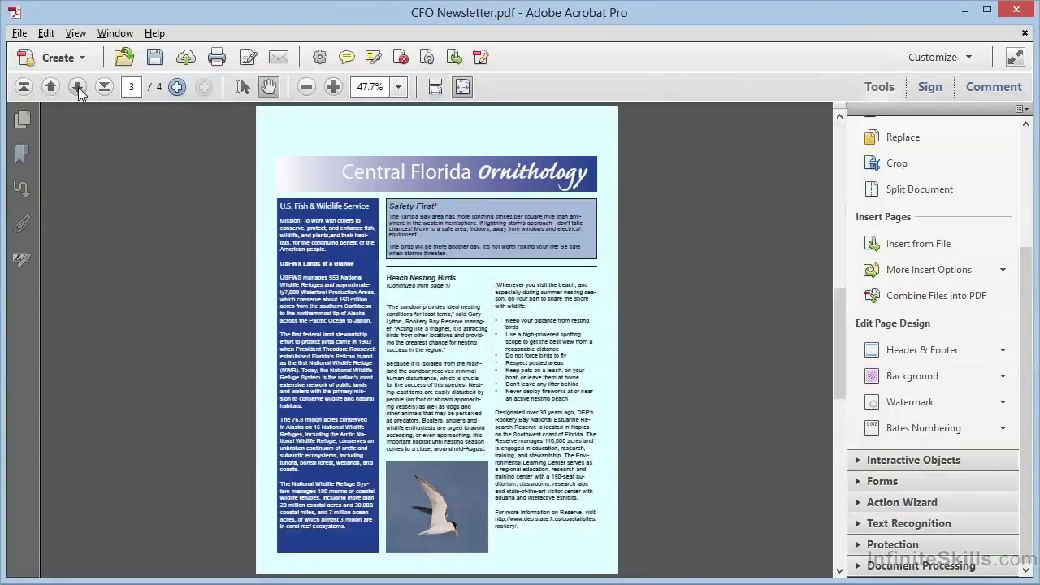
click(78, 87)
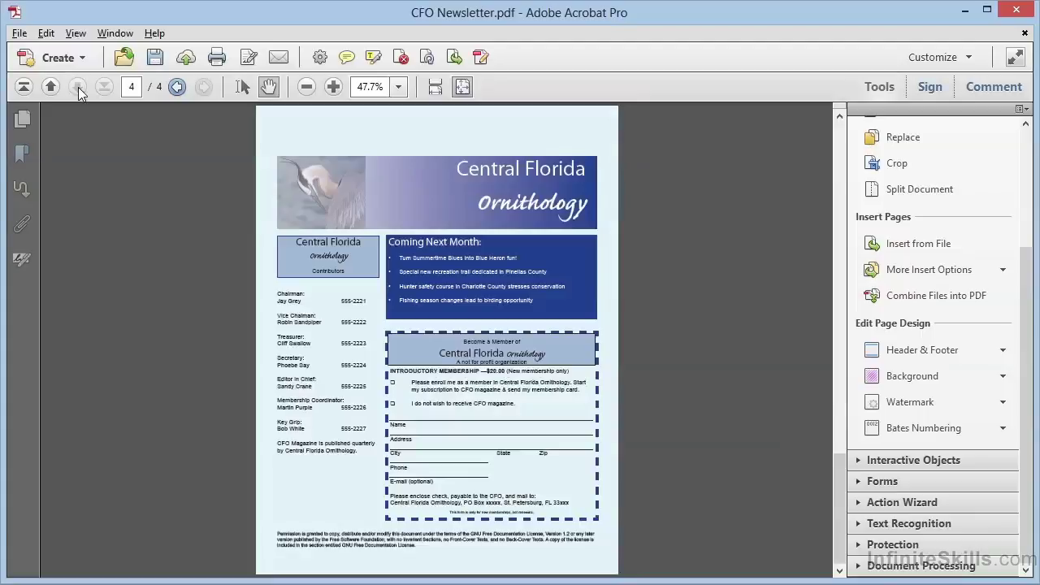
click(26, 87)
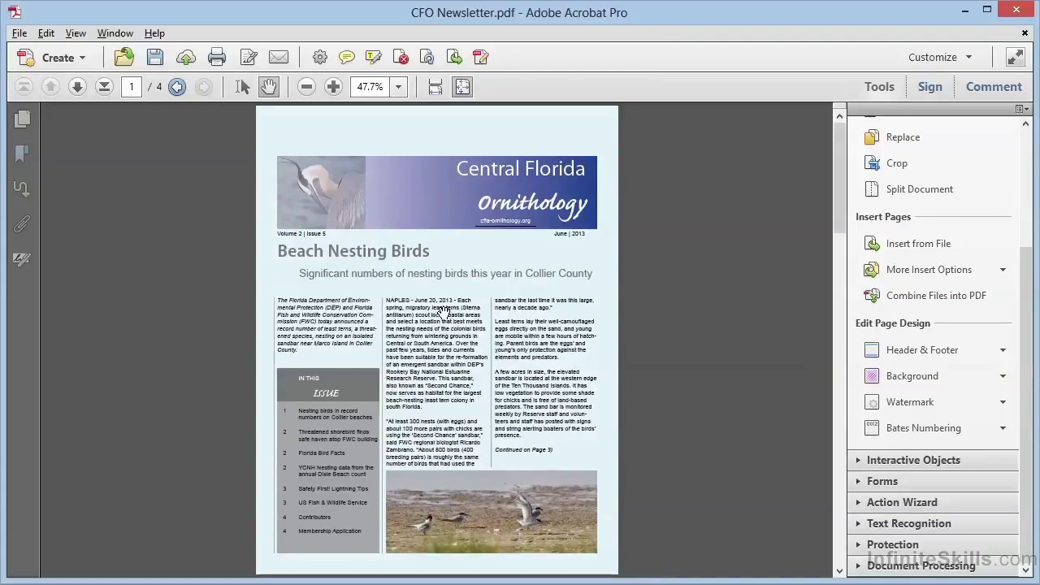
Update the background to use the image file Old Paper.jpg as its source, replacing the existing coloured background
click(923, 381)
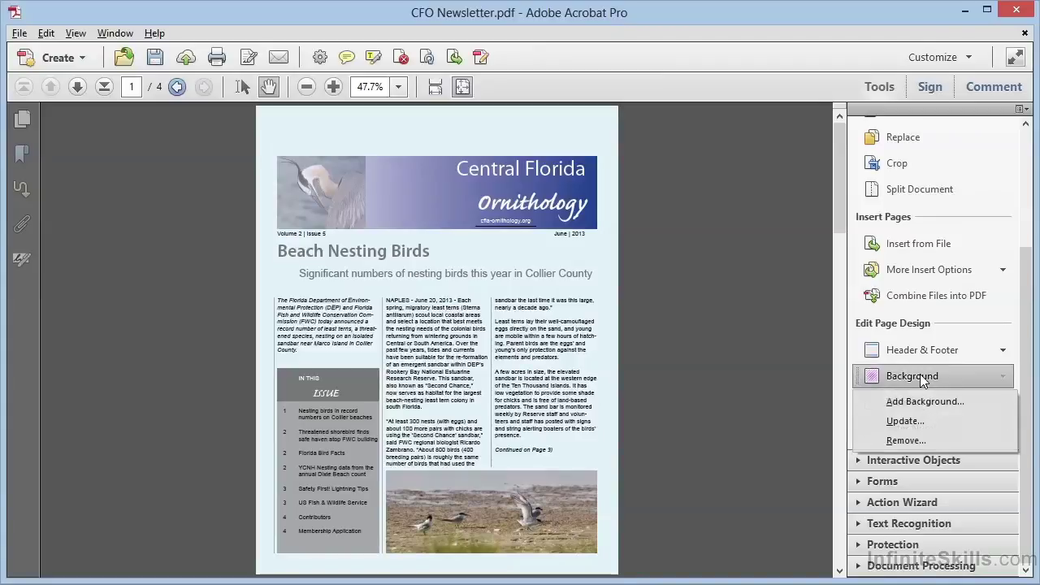
click(925, 422)
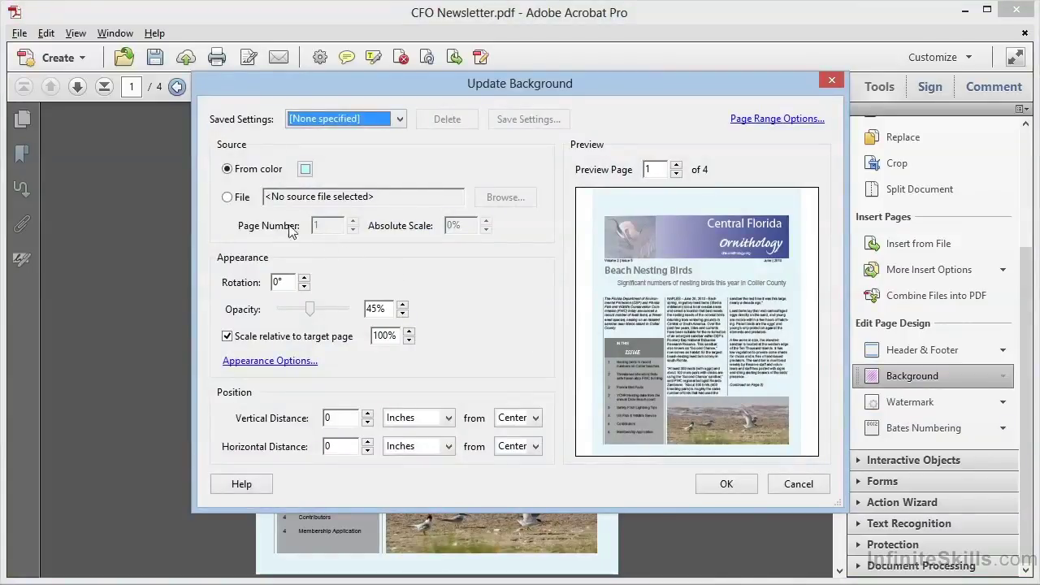
click(228, 197)
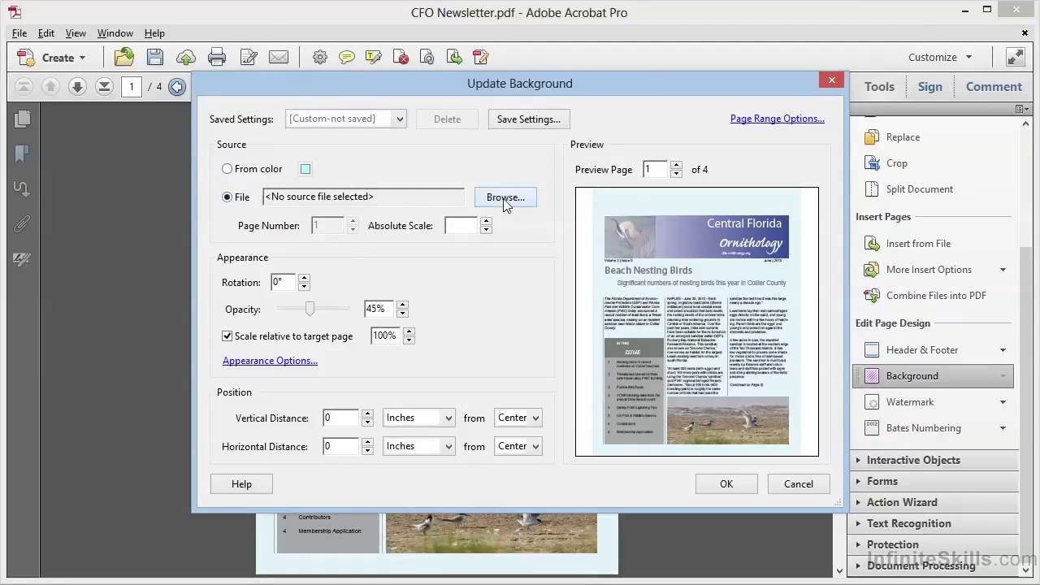
click(504, 200)
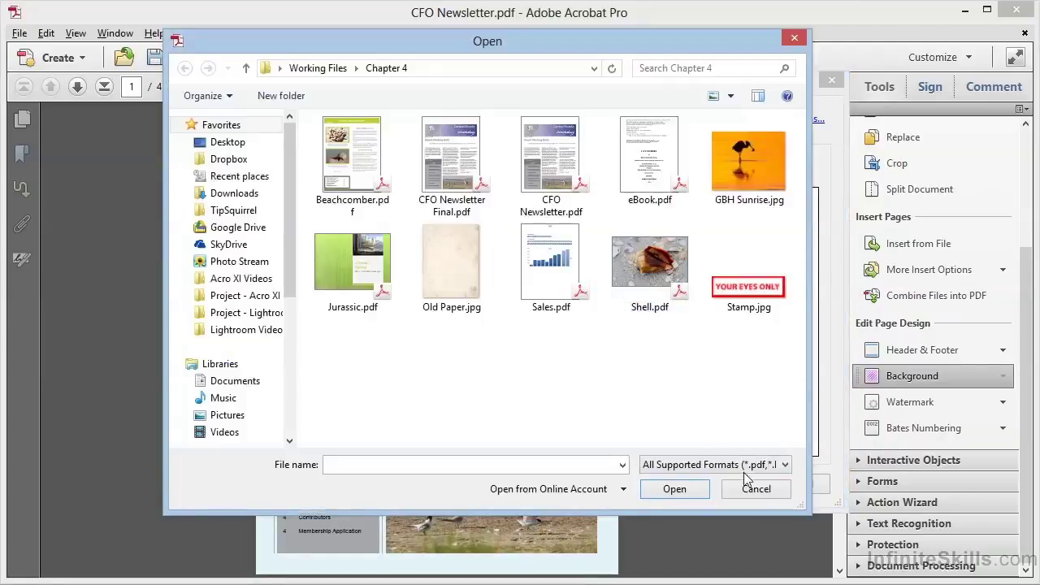
click(744, 464)
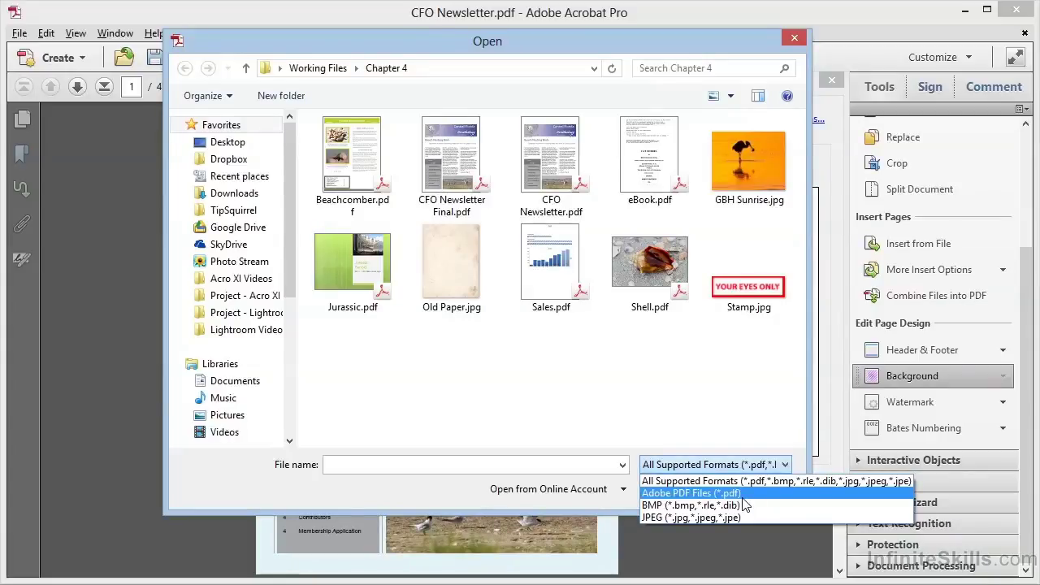
click(550, 388)
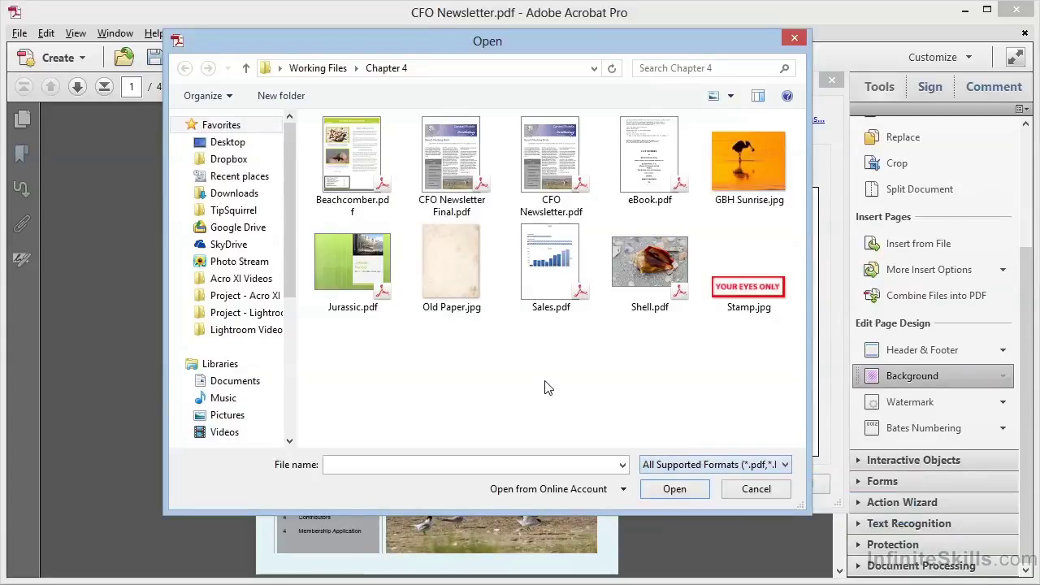
click(460, 277)
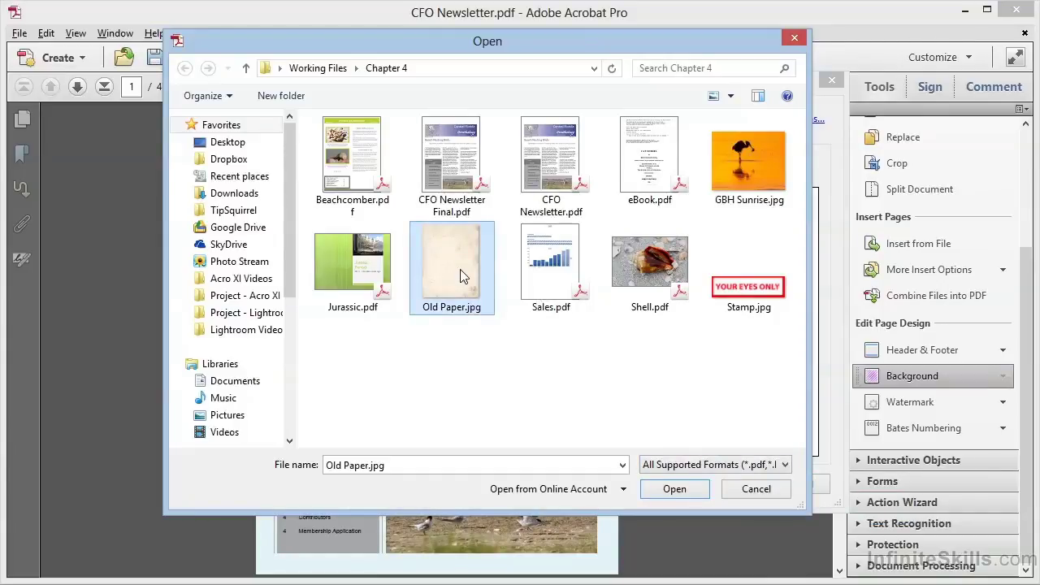
click(692, 494)
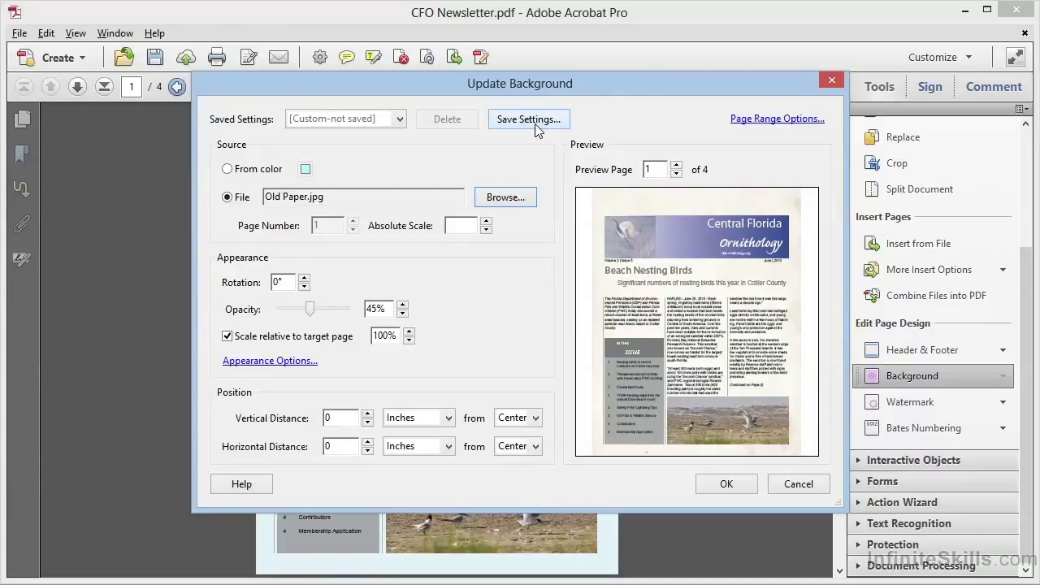
click(751, 488)
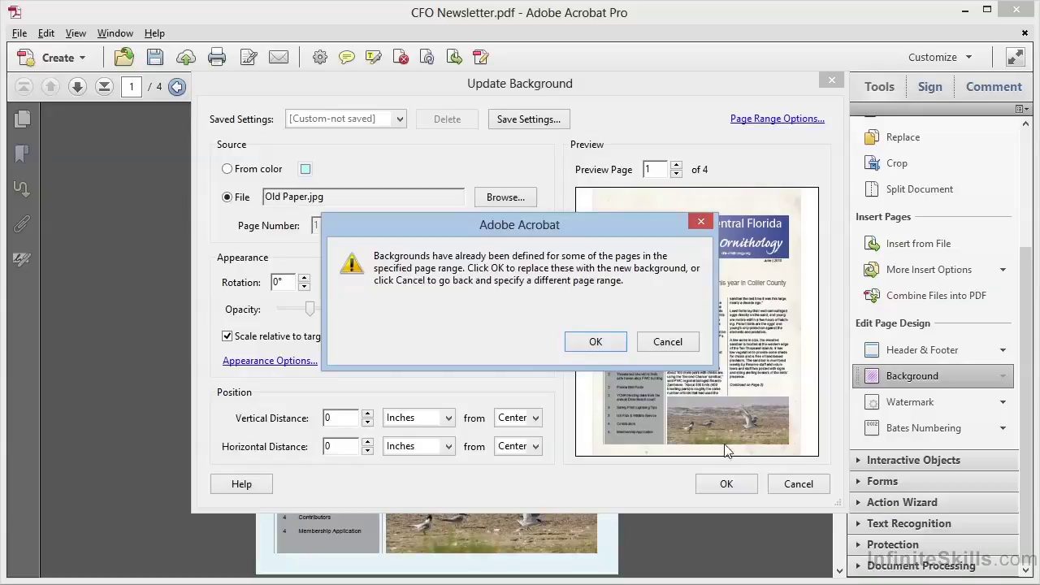
click(581, 348)
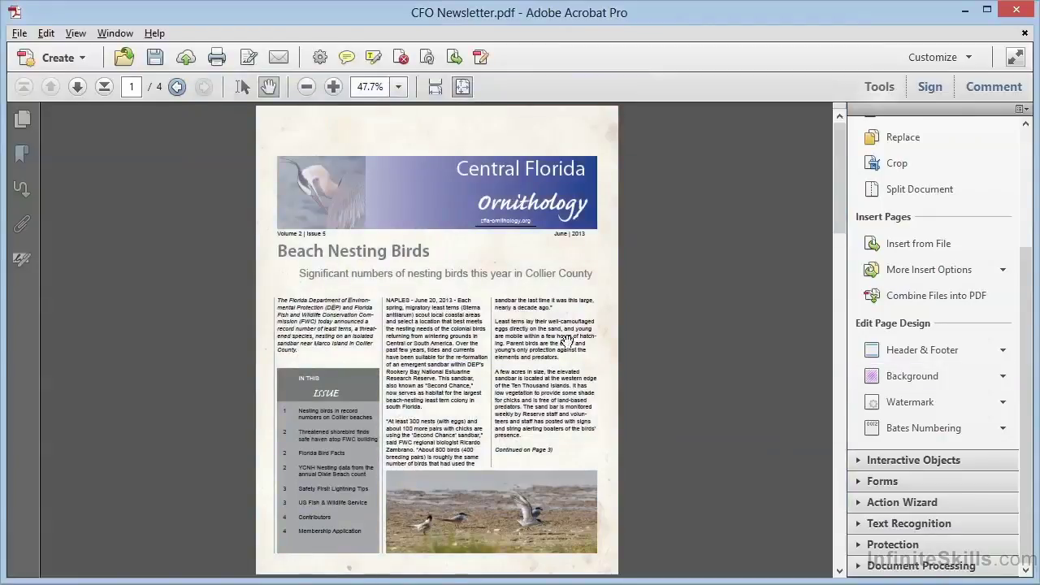
Check the paper-textured background across the newsletter's pages and return to the first page
click(77, 88)
click(76, 88)
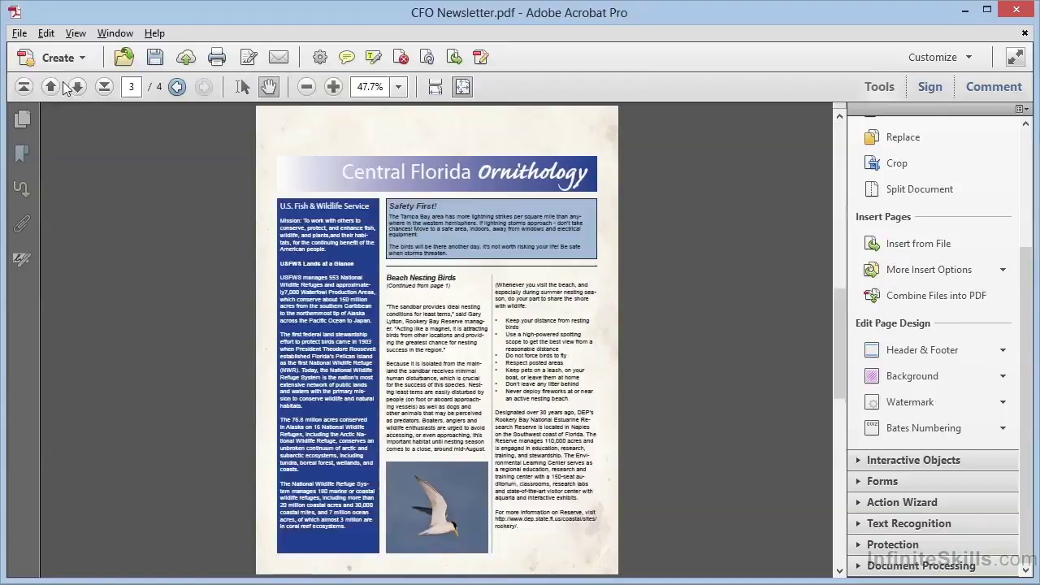
click(50, 87)
click(50, 87)
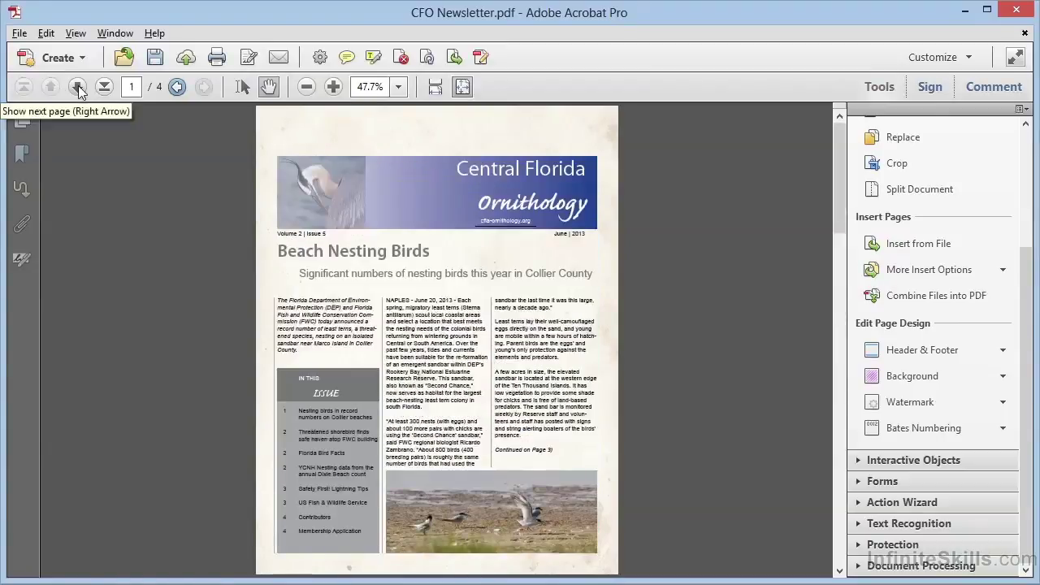
click(77, 87)
click(77, 87)
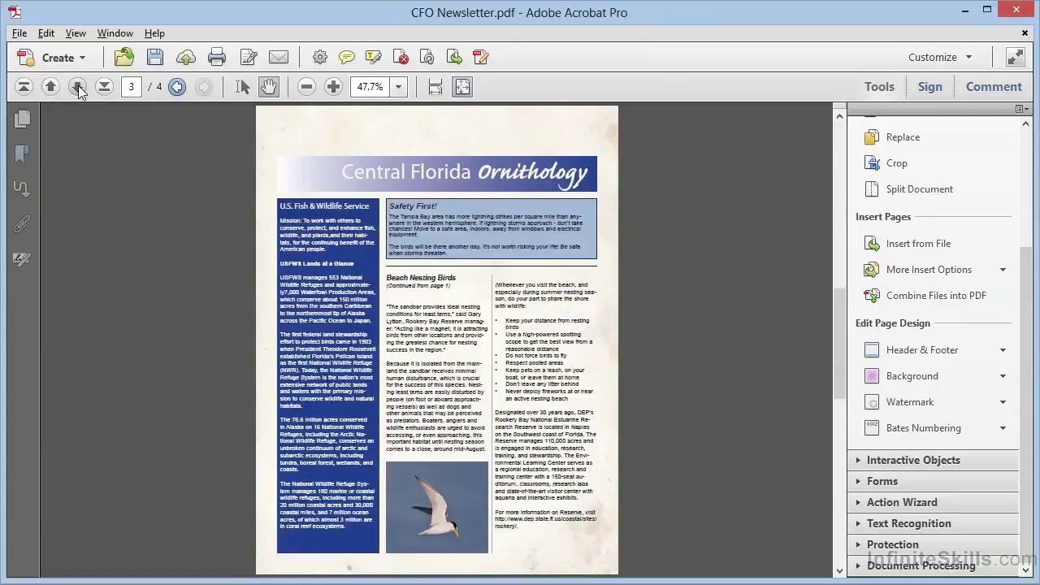
click(77, 87)
click(23, 87)
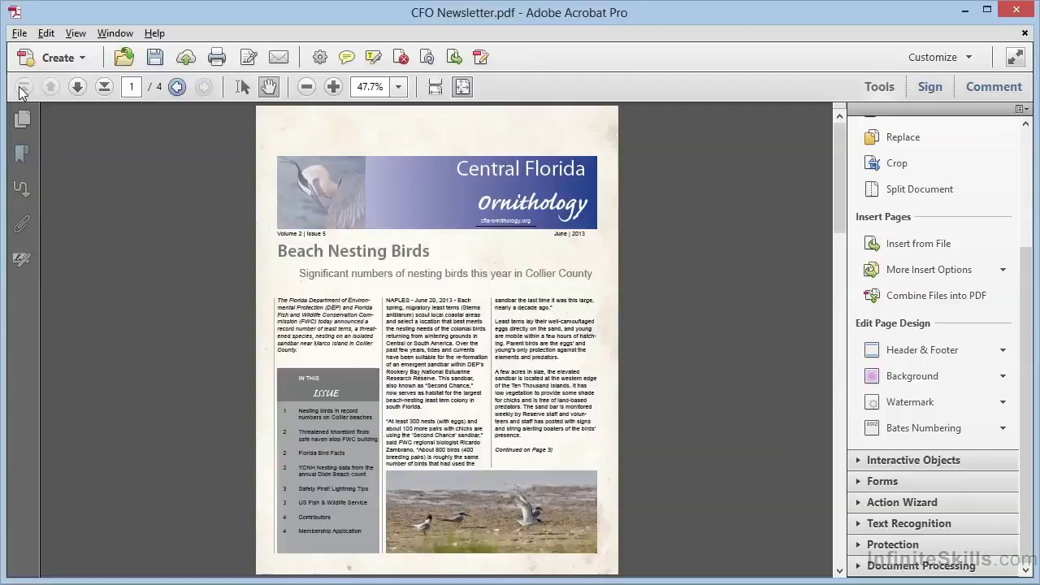
Remove the background from the newsletter and confirm the removal
click(913, 377)
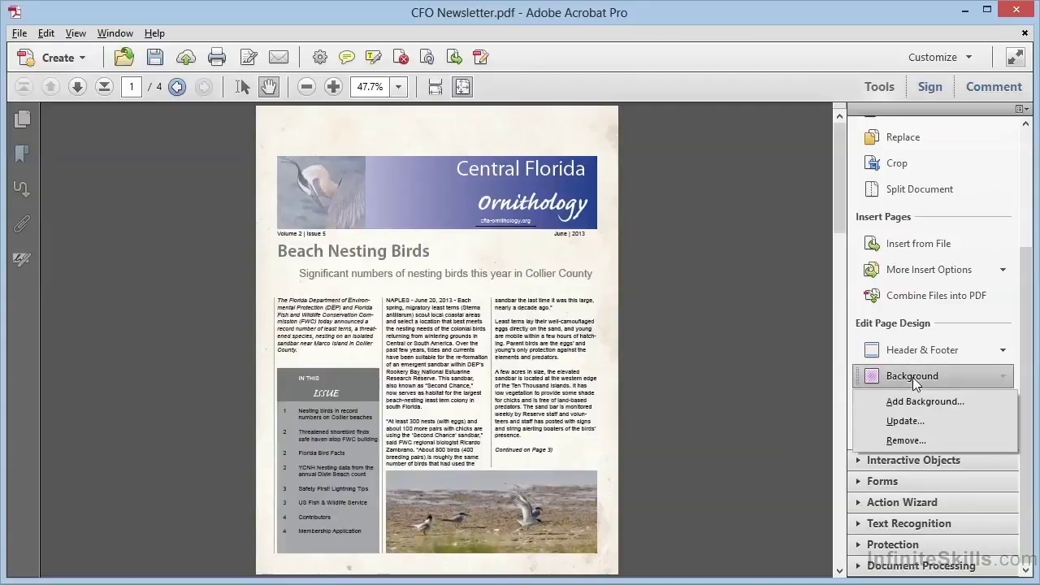
click(907, 440)
click(598, 332)
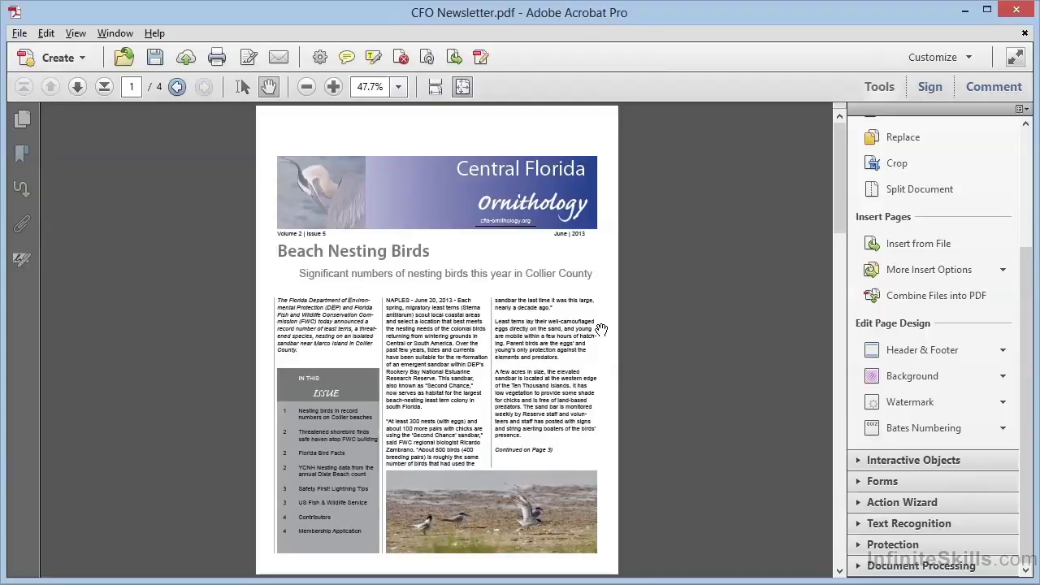
Start adding a text watermark to the newsletter with the text DRAFT
click(911, 403)
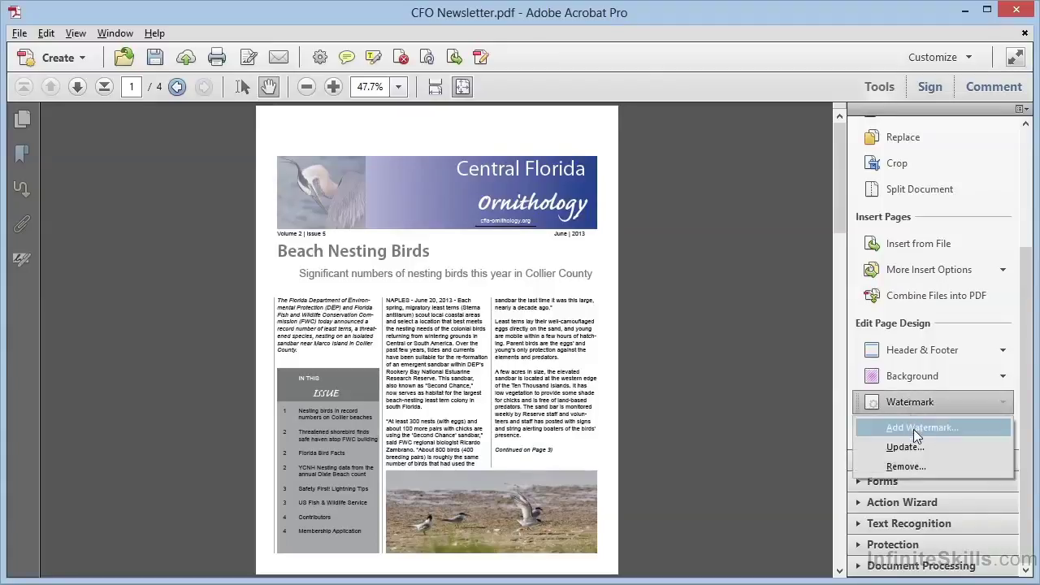
click(914, 429)
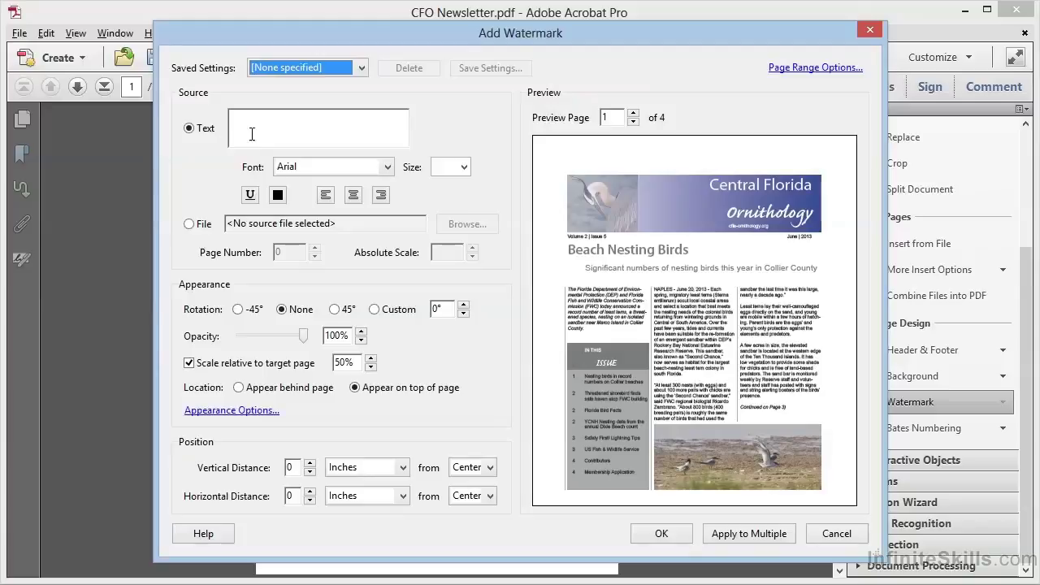
click(324, 120)
text(DRAFT)
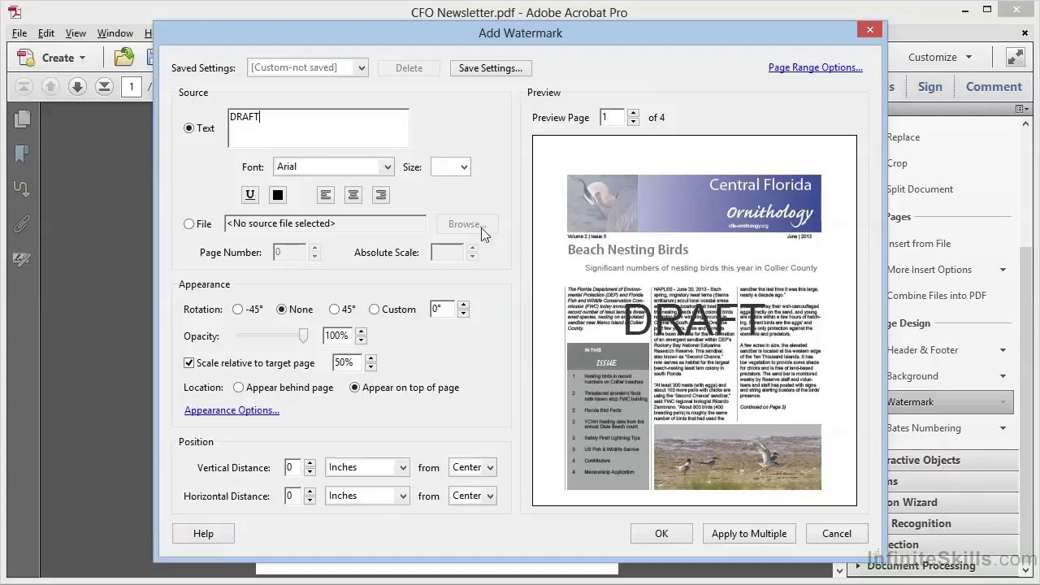
Colour the DRAFT watermark text dark red and rotate it 45°
click(279, 196)
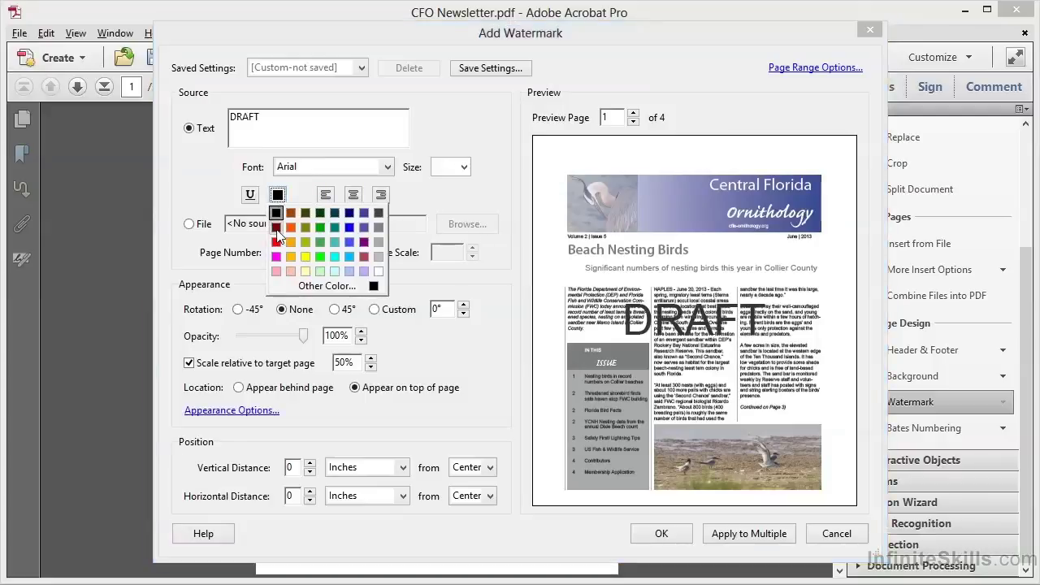
click(277, 228)
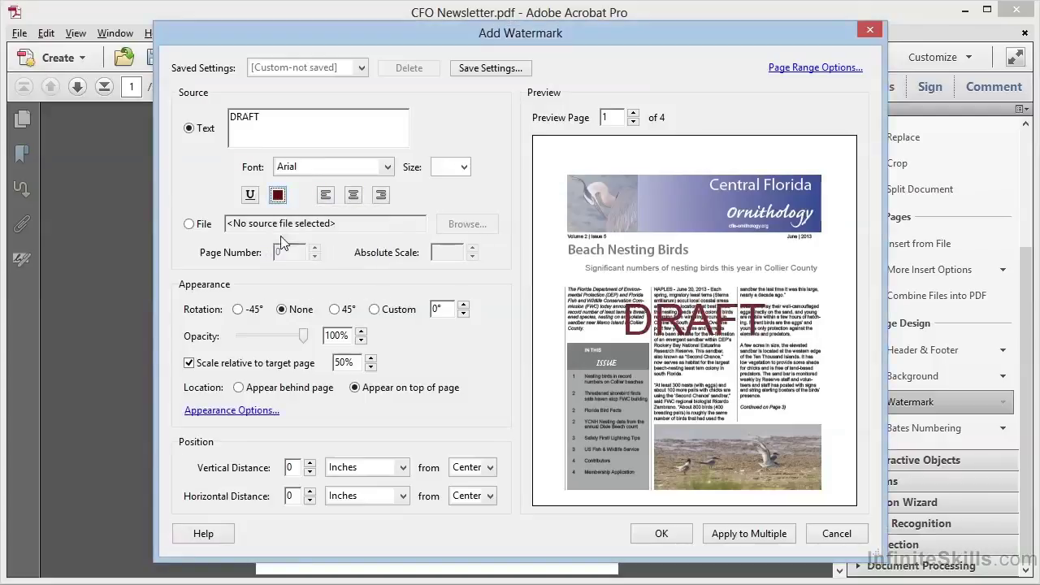
click(335, 310)
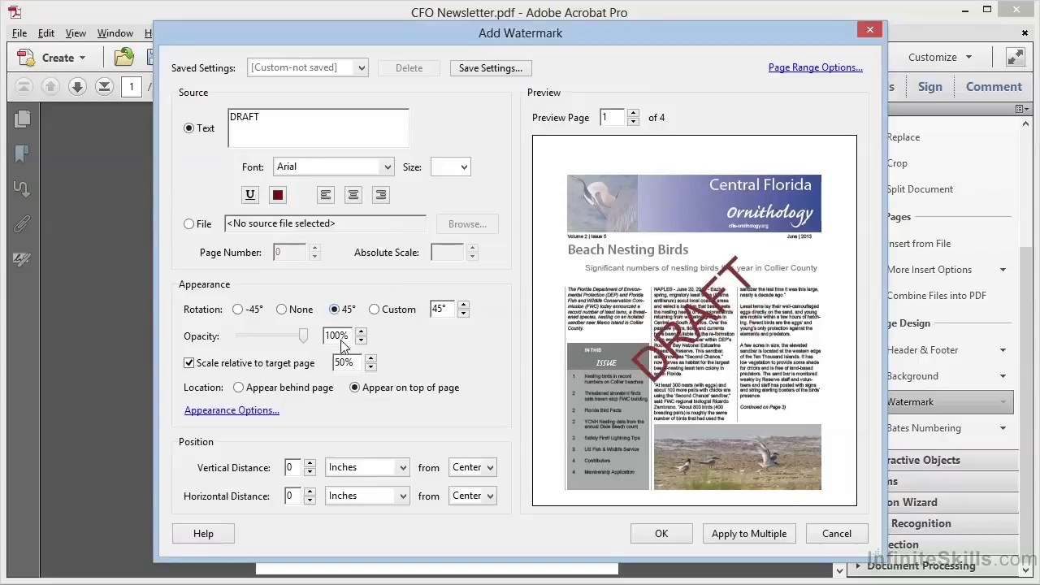
Scale the watermark to 75% relative to the target page and set its opacity to 25%
double_click(342, 365)
text(75)
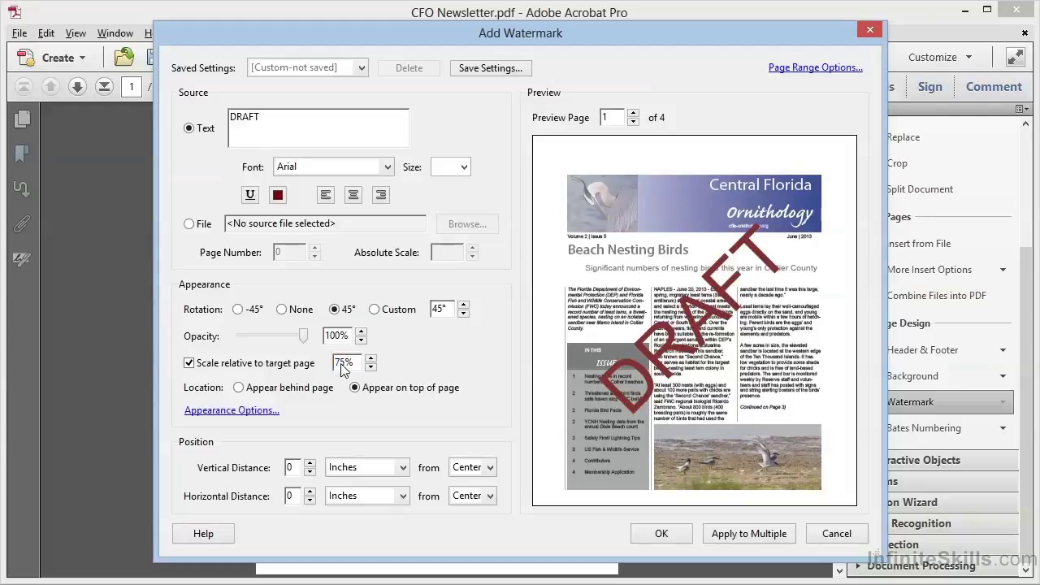
double_click(338, 336)
text(25)
key(Tab)
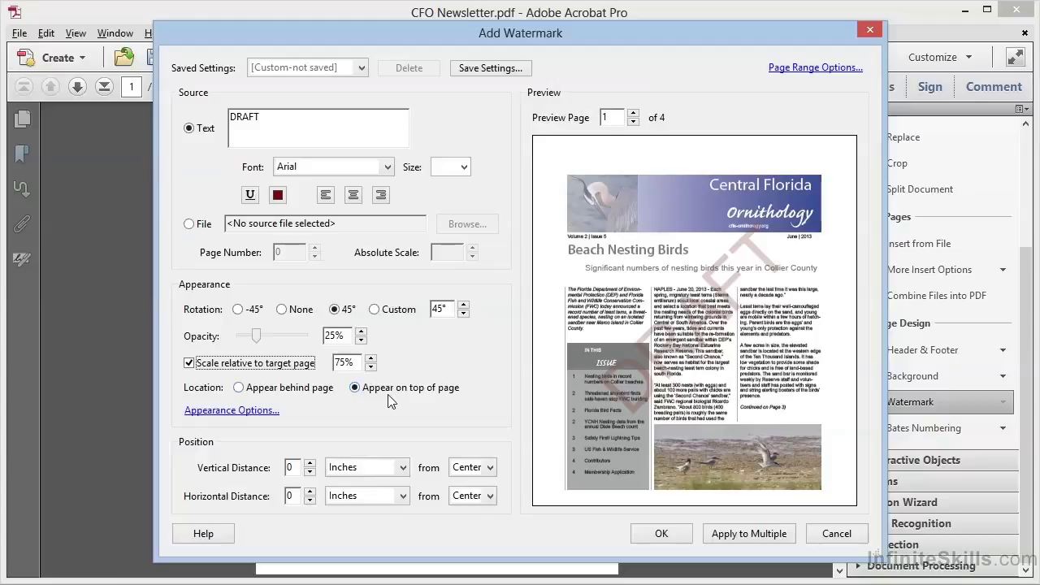
Preview the watermark behind the page content, and return it to appearing on top of the page
click(271, 390)
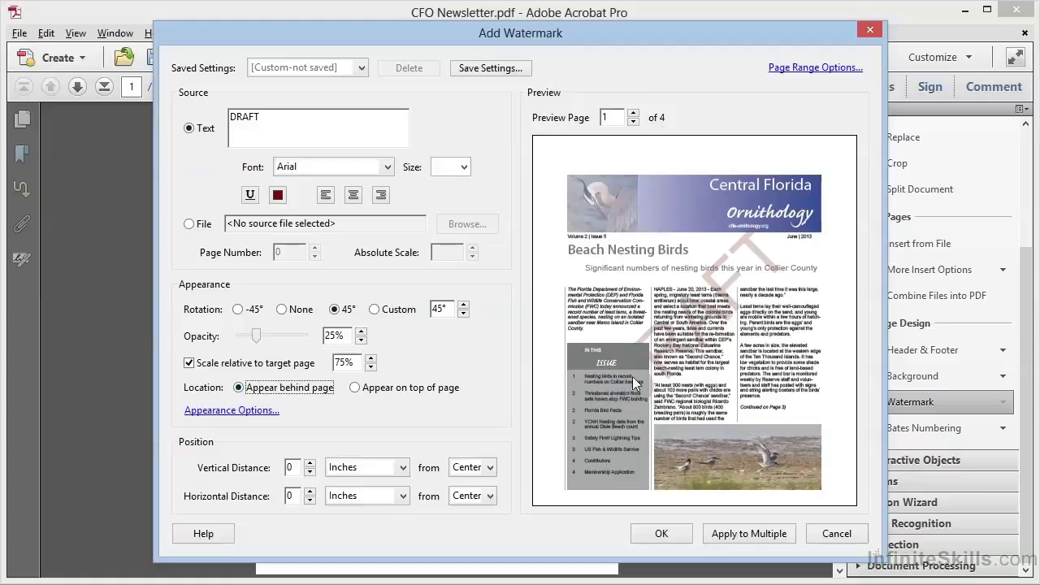
click(356, 388)
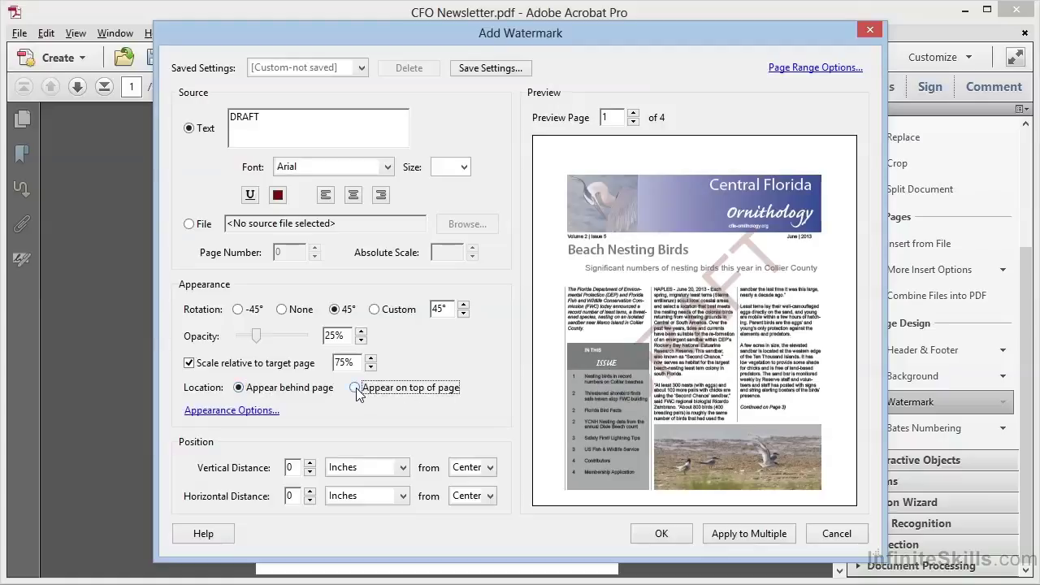
Keep the watermark shown both when printing and on screen in its appearance options, and apply it to the newsletter
click(253, 415)
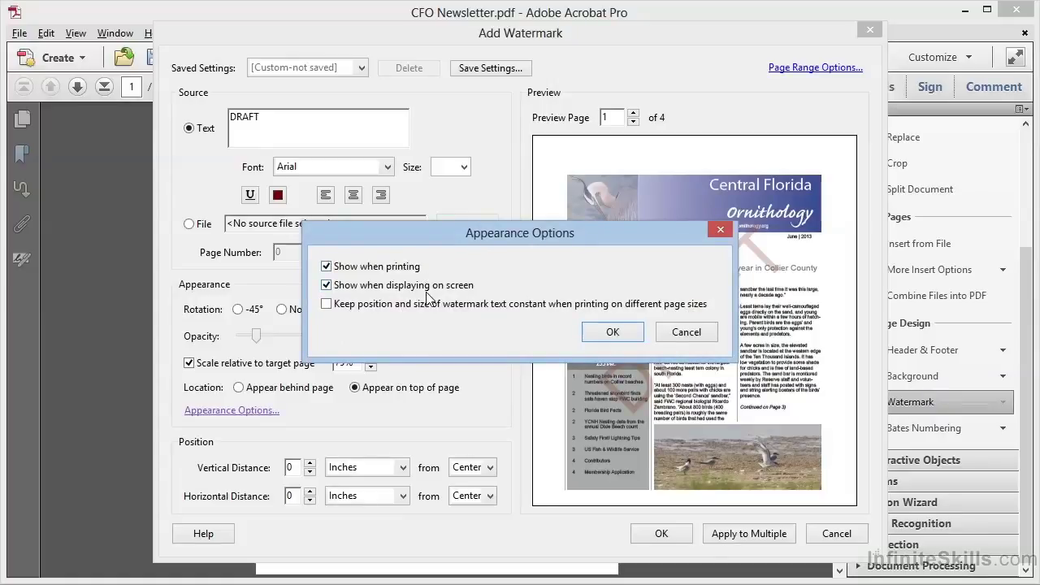
click(327, 286)
click(328, 286)
click(611, 332)
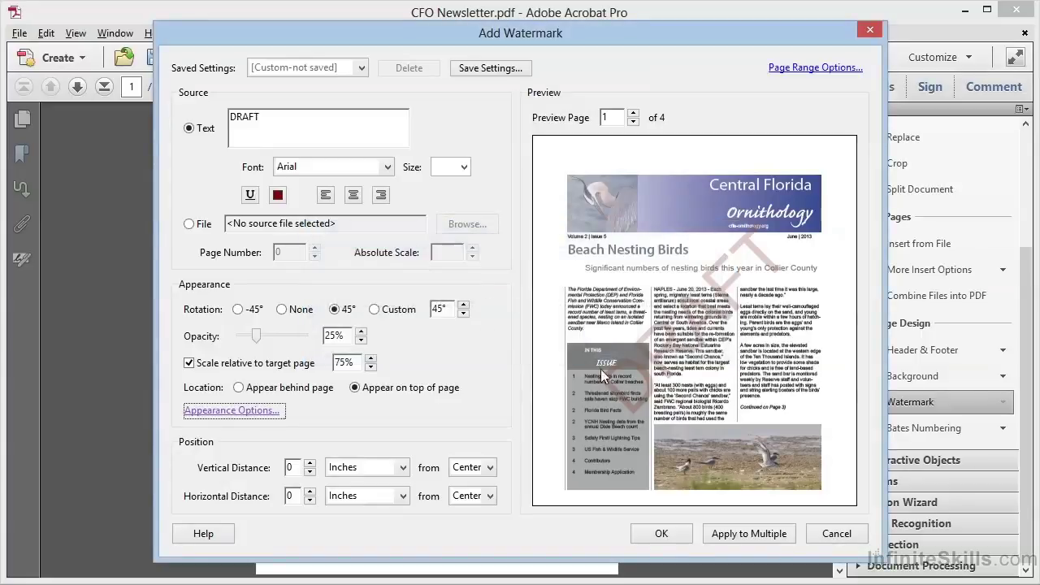
click(661, 534)
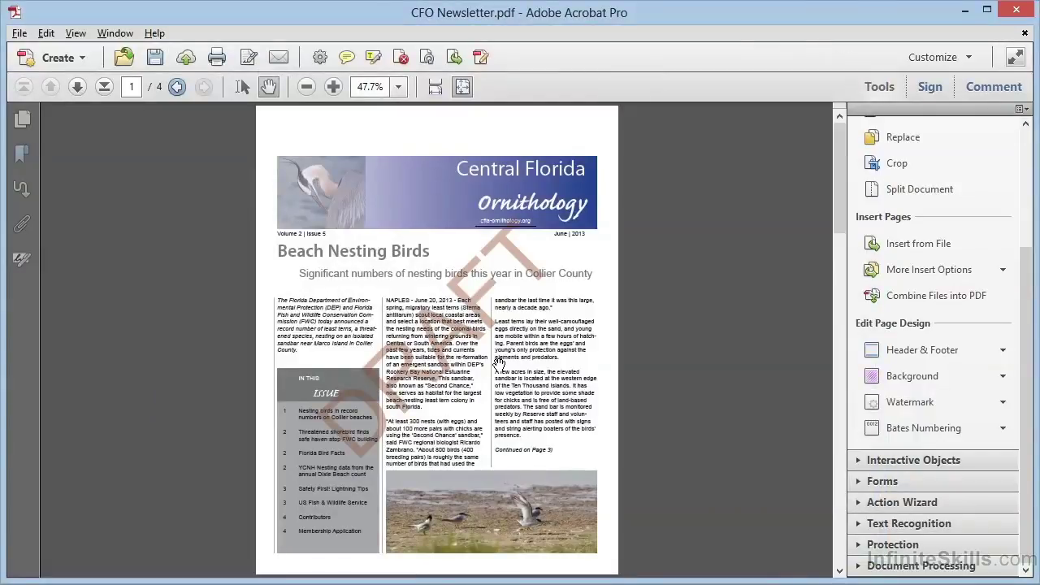
Start updating the newsletter's existing watermark and replace its text with CONFIDENTIAL
click(898, 402)
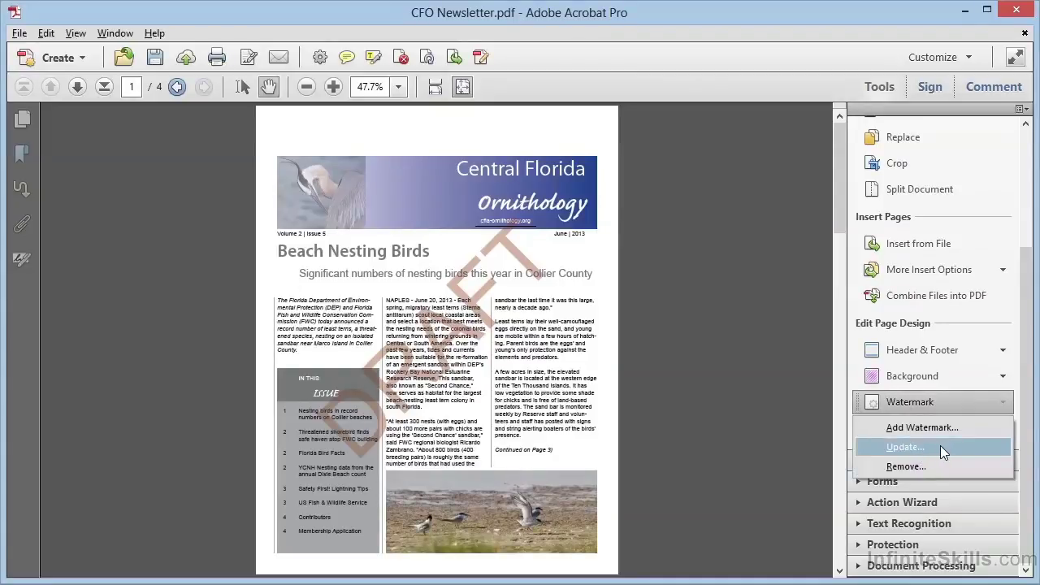
click(940, 446)
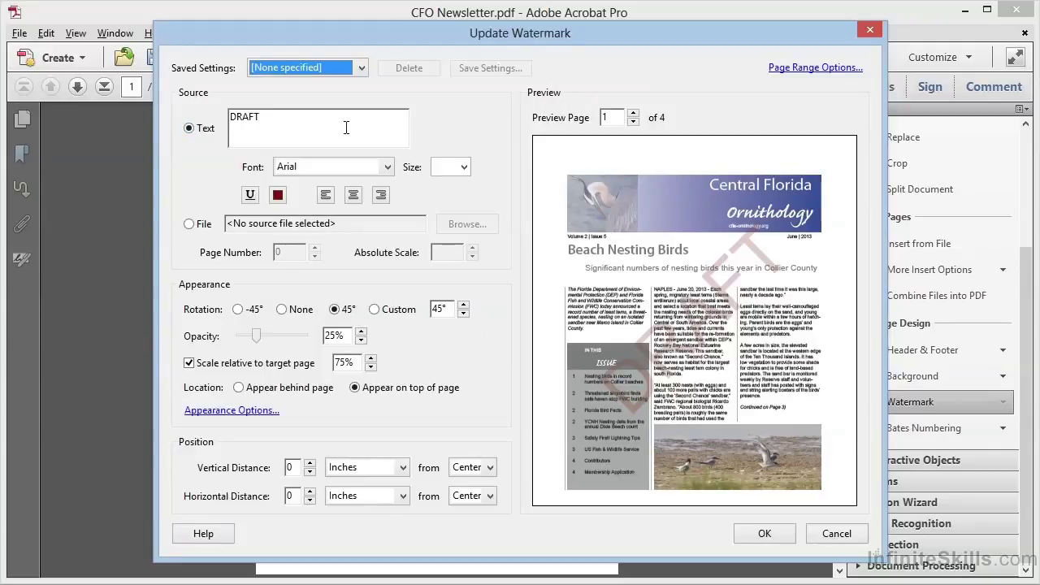
drag(340, 116, 203, 128)
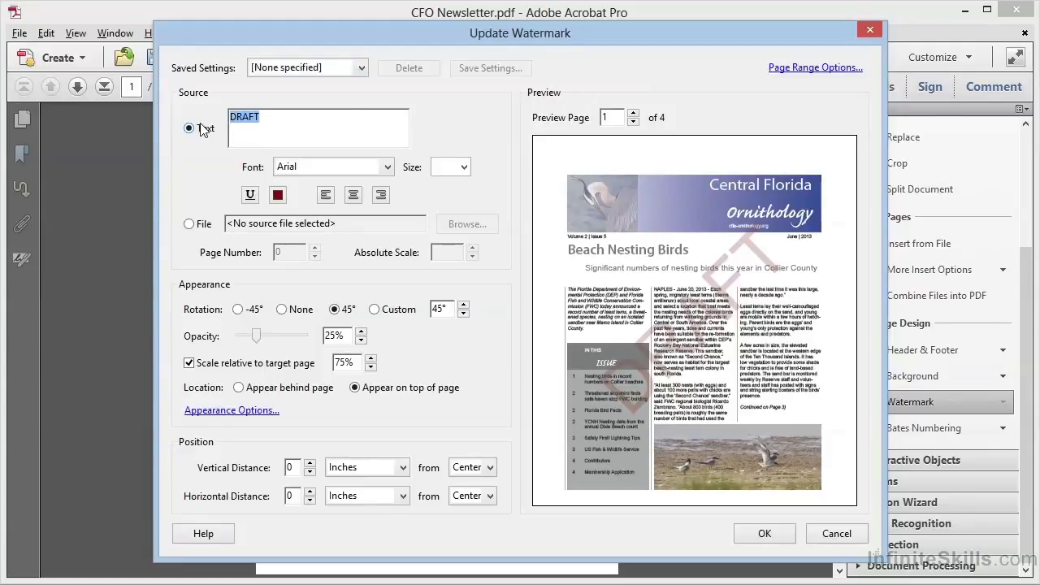
text(CONFID)
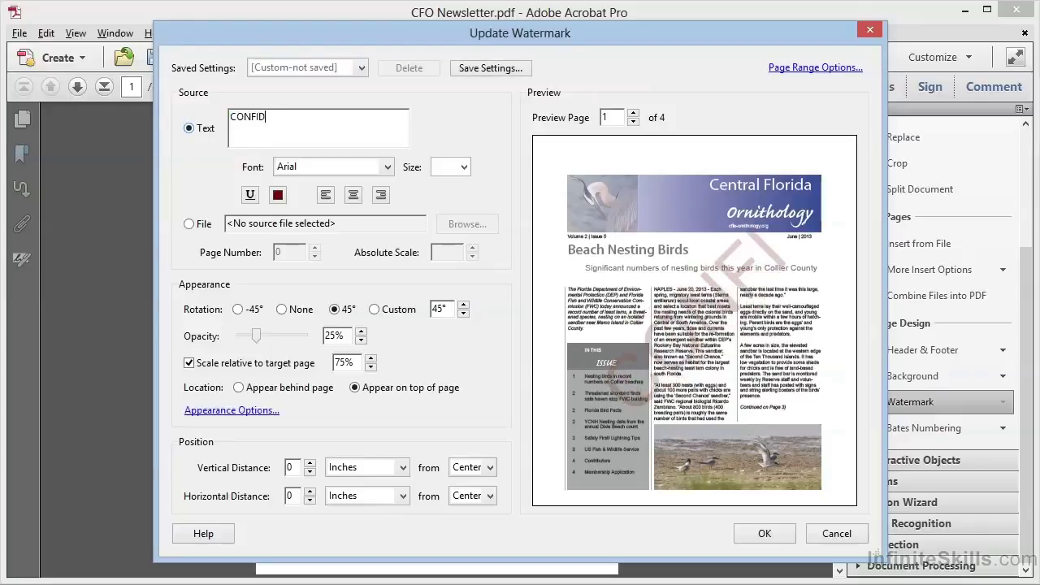
text(ENTIAL)
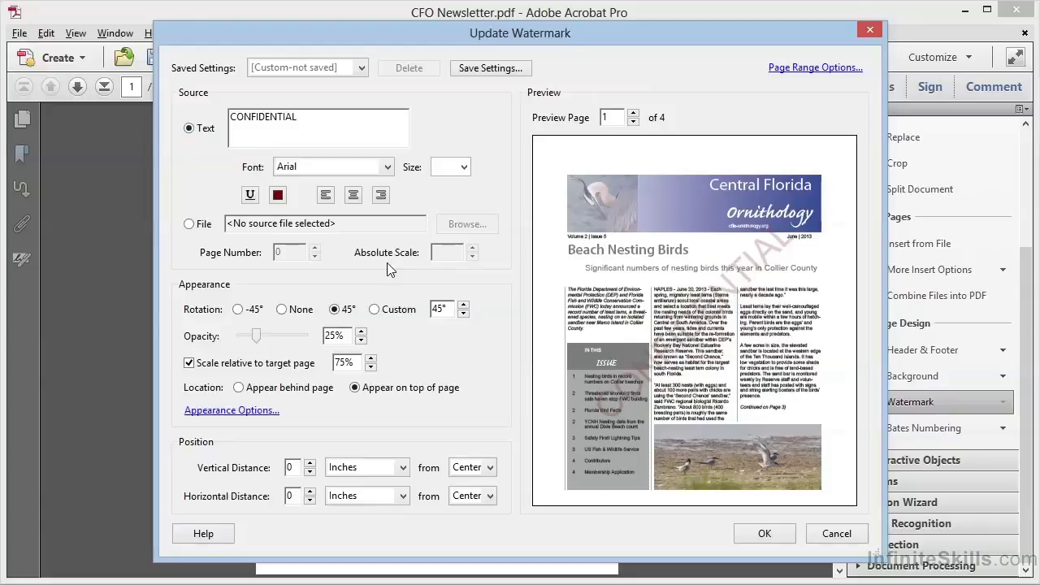
Switch the watermark source to the image file Stamp.jpg from the Chapter 4 folder and apply the update
click(190, 224)
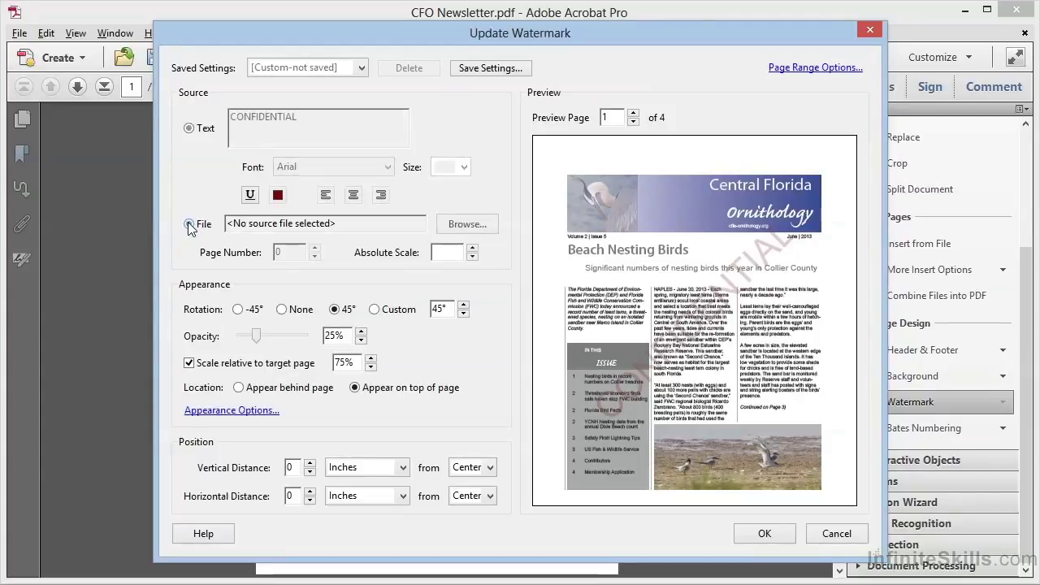
click(461, 232)
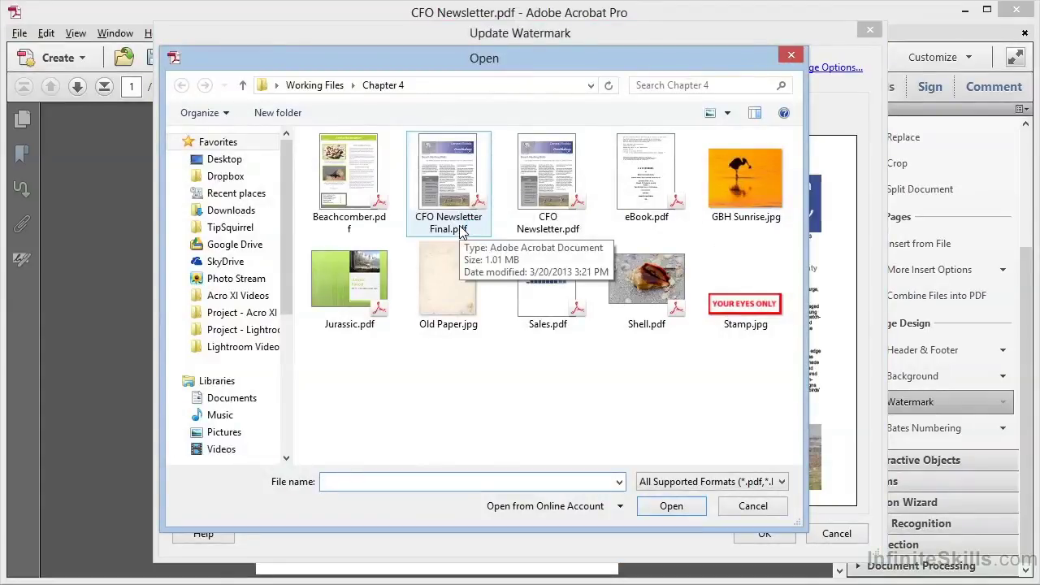
click(748, 323)
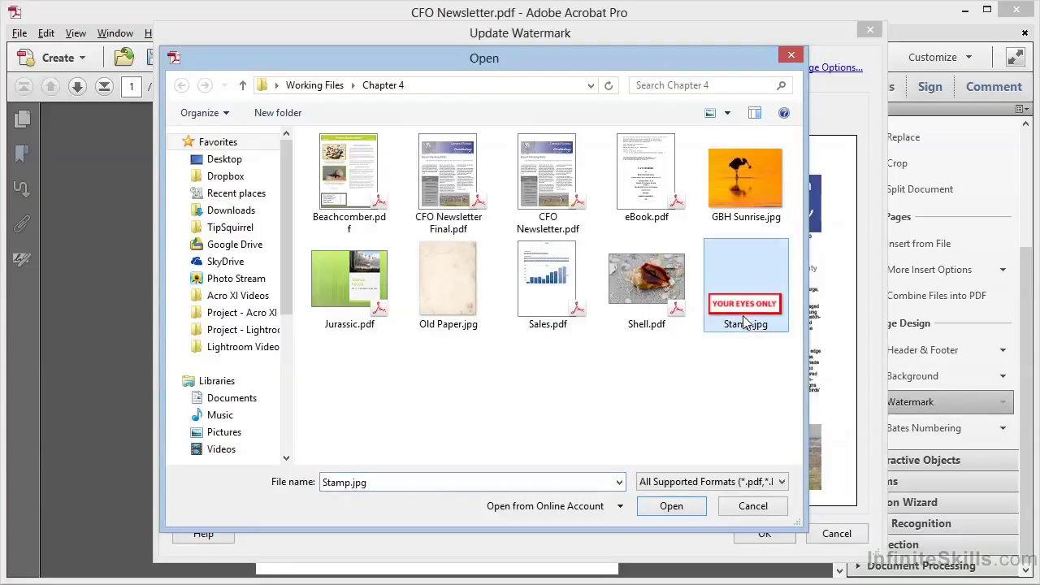
click(671, 506)
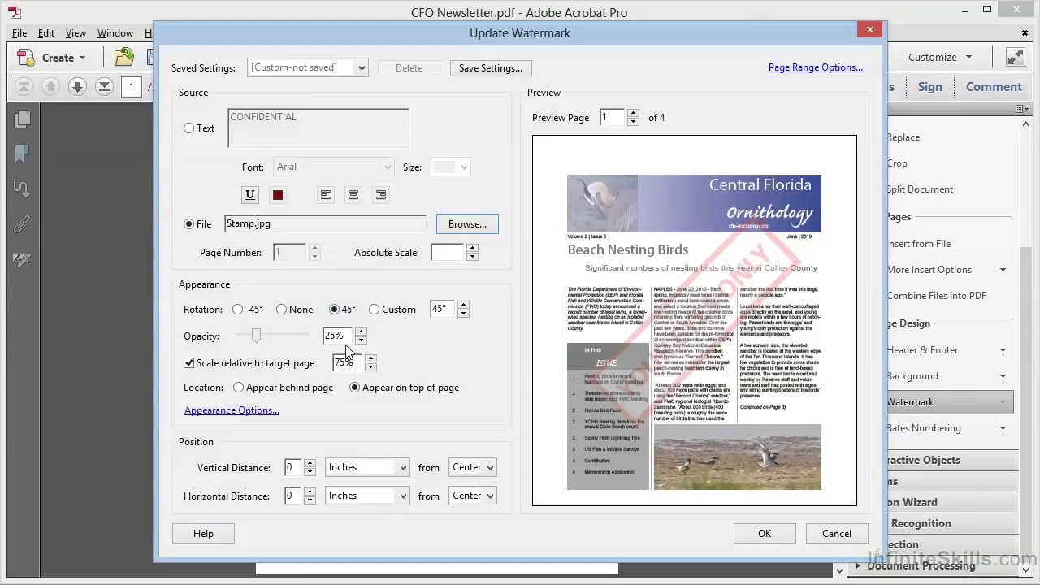
click(757, 534)
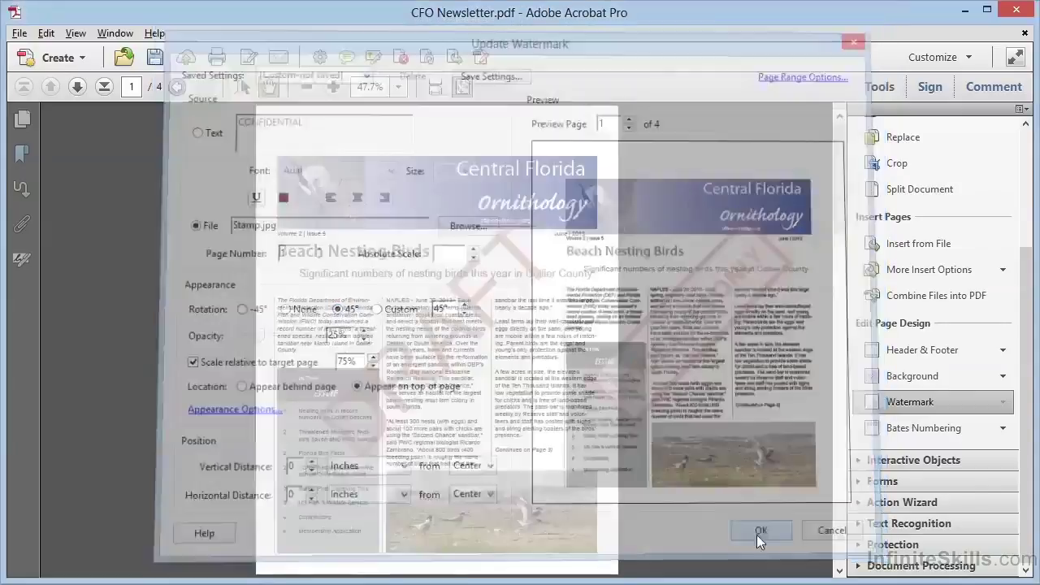